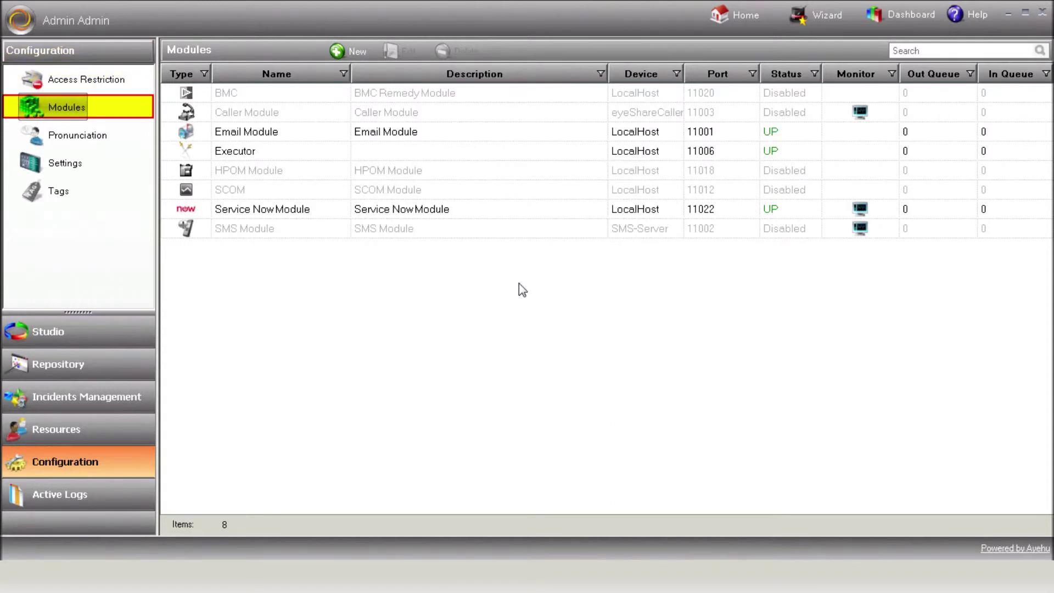
Add a new module of type IBM - Tivoli/Omnibus
click(355, 51)
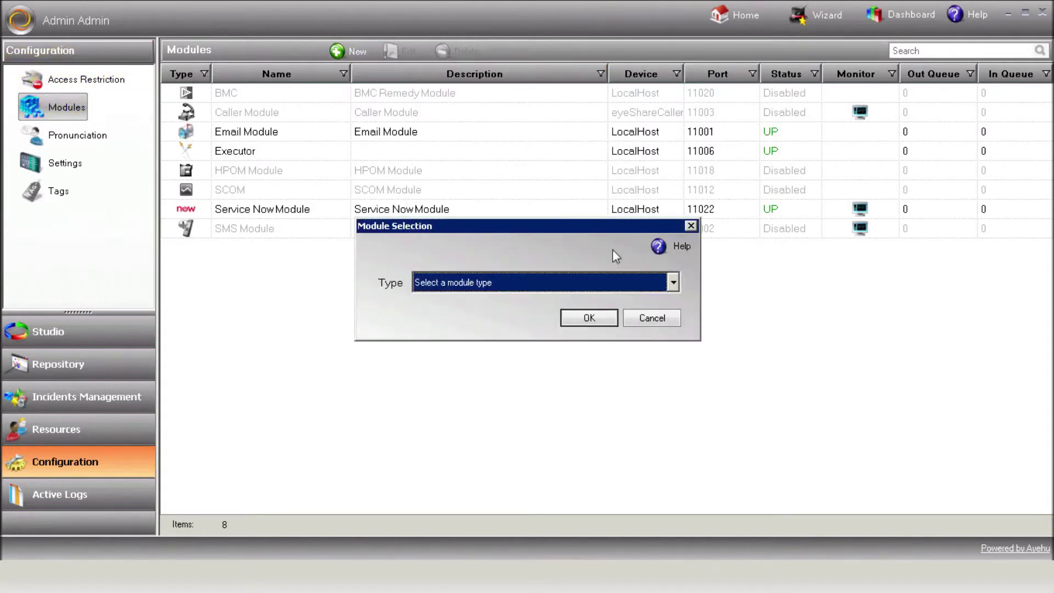
click(673, 283)
drag(677, 318, 677, 342)
click(625, 357)
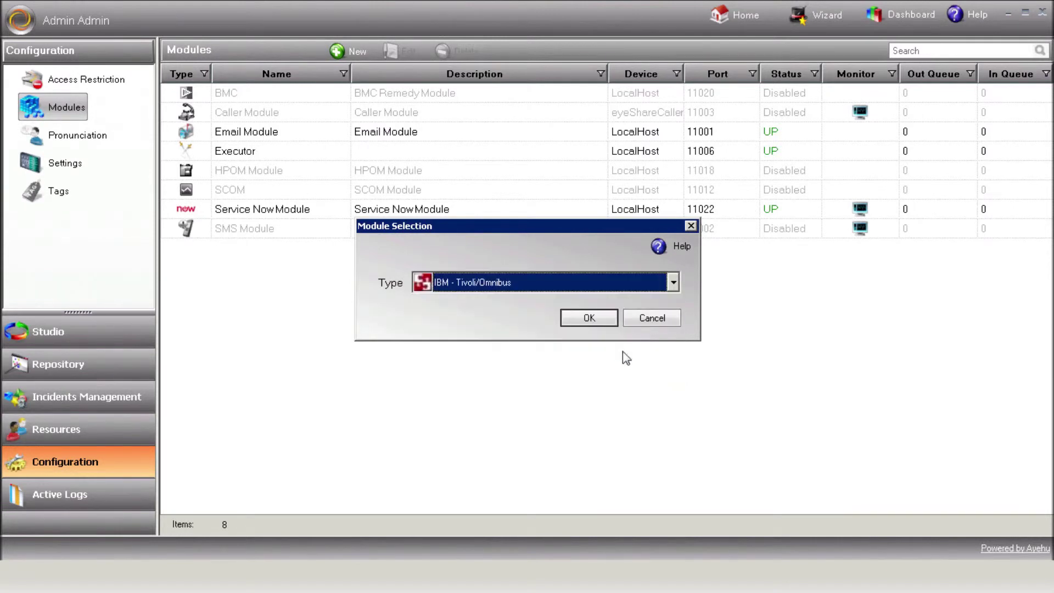
click(593, 319)
Name and describe the module 'IBM Tivoli Module' and keep LocalHost as its device
text(IBM )
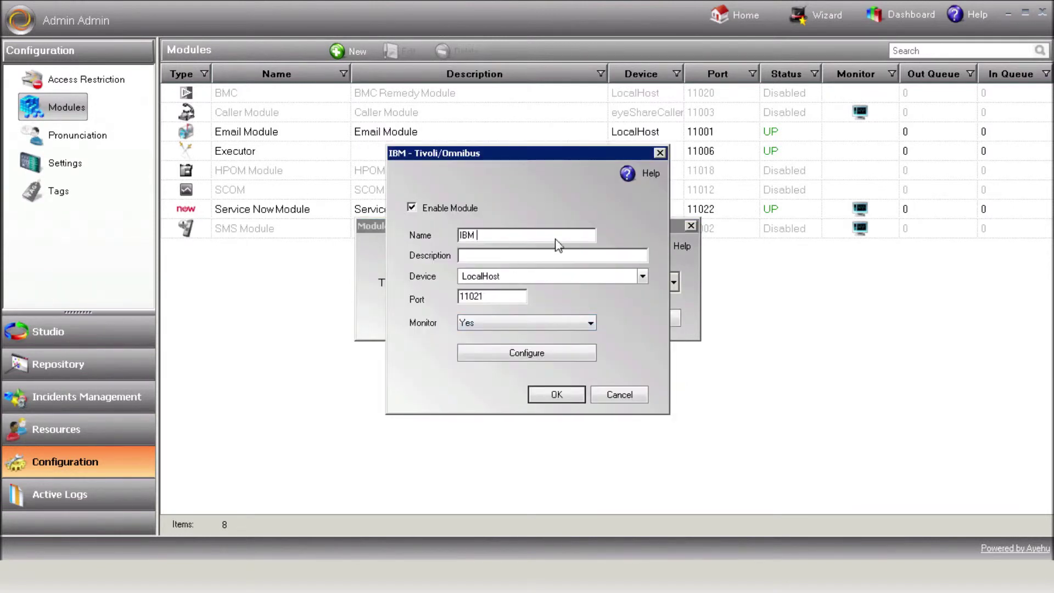
text(Tivoli Module)
click(540, 259)
text(IBM Tivoli Module)
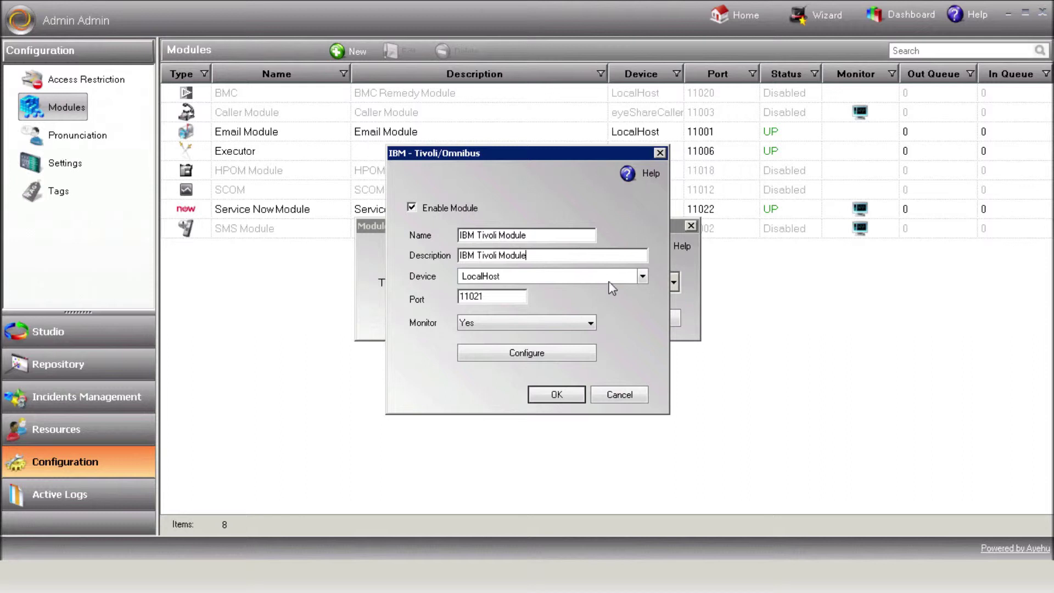
click(642, 278)
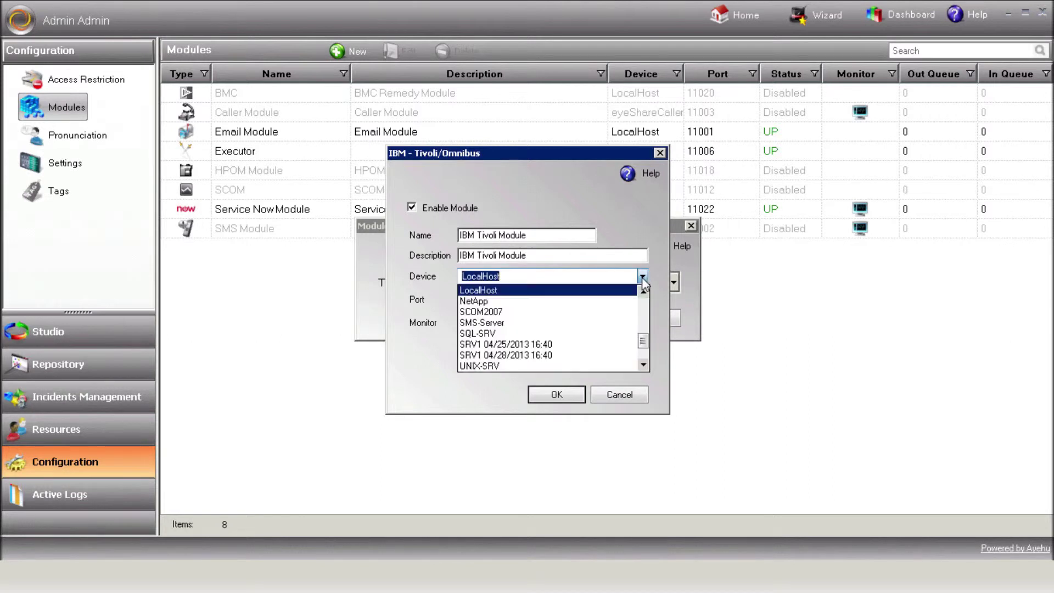
click(641, 278)
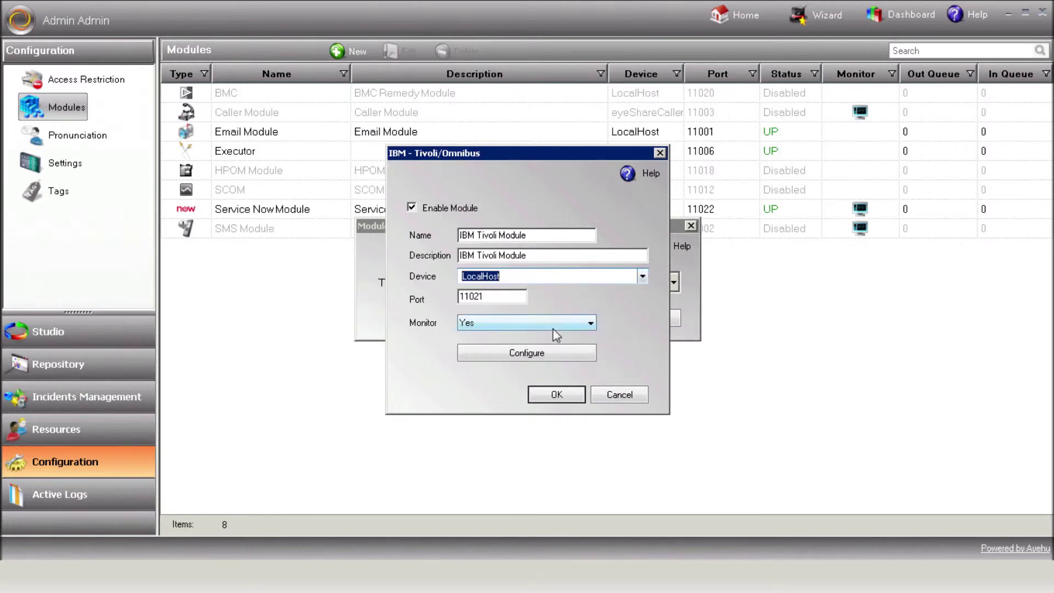
Point the Tivoli server connection at device 10.10.40.90
click(540, 356)
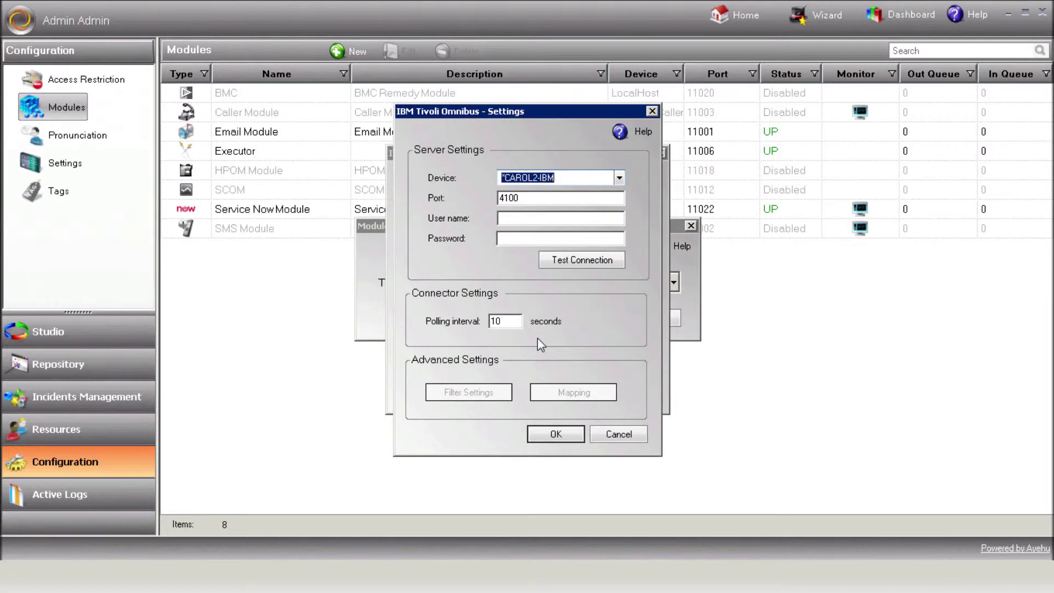
click(619, 176)
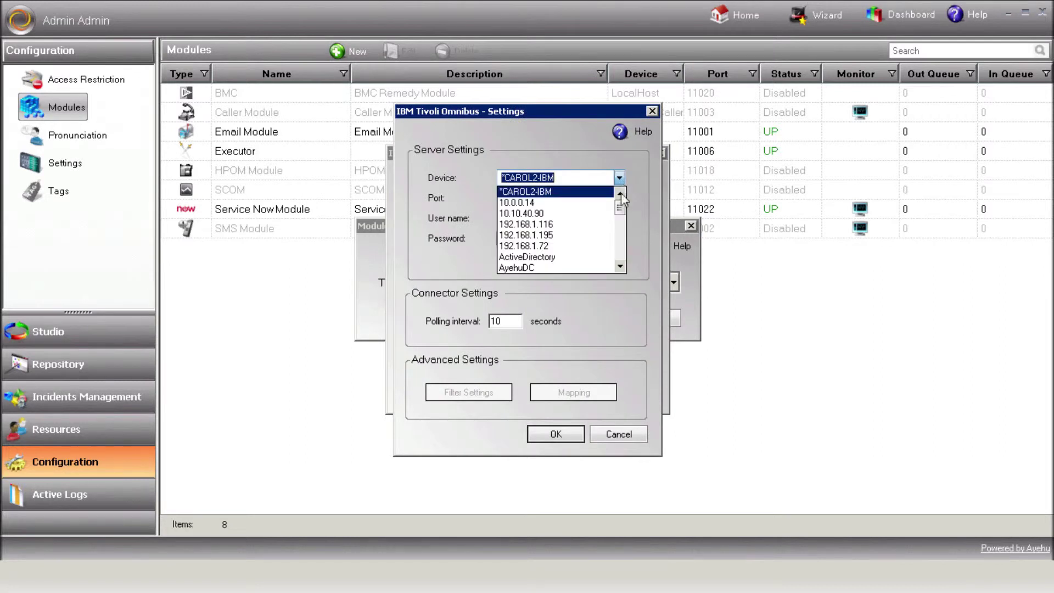
click(586, 213)
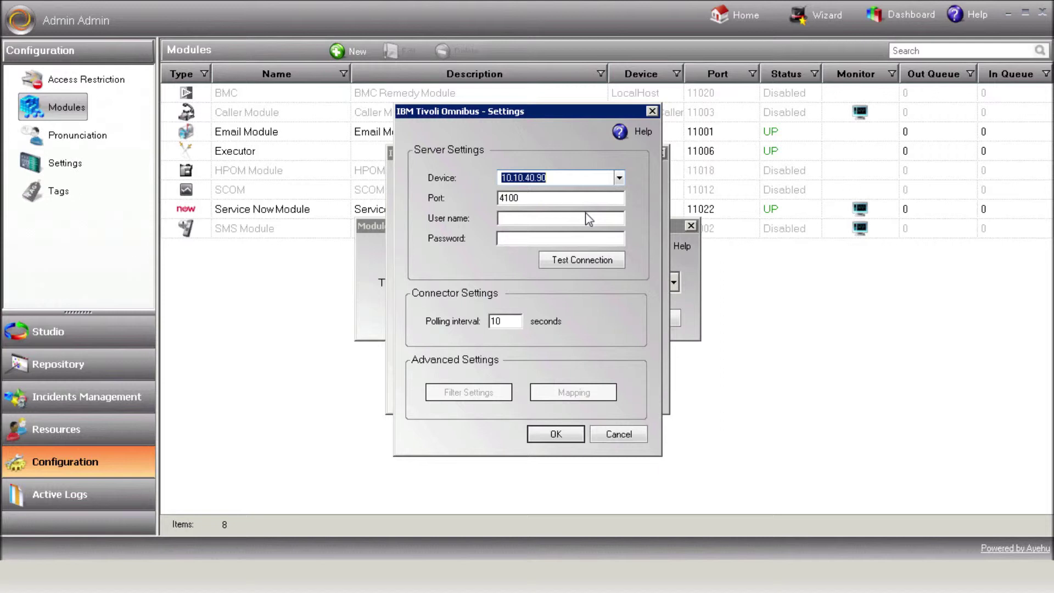
Enter the server user name and password and confirm a successful connection test
click(558, 221)
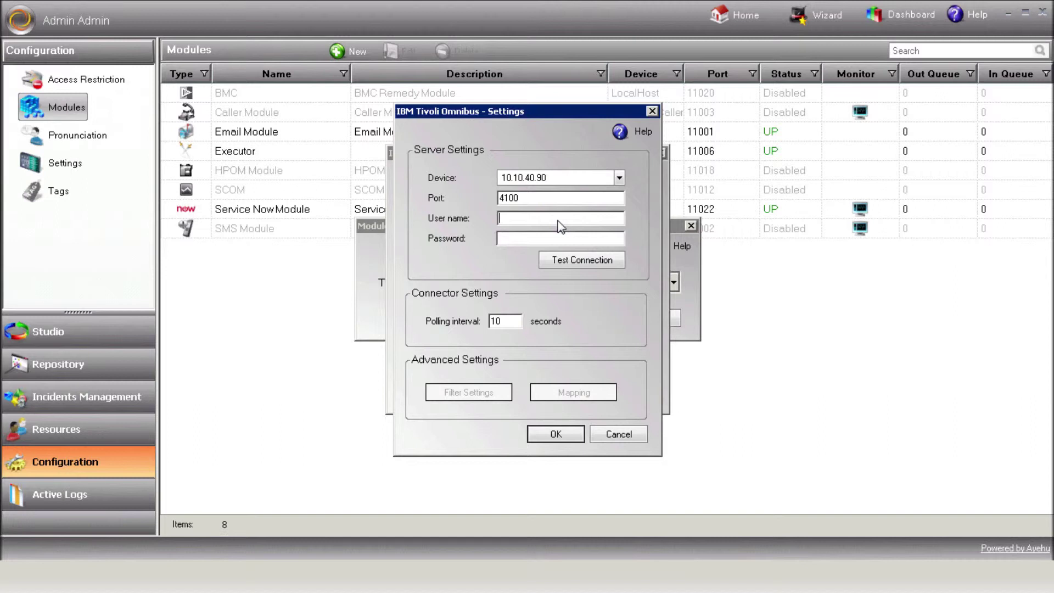
text(root)
click(566, 240)
text(root)
click(596, 263)
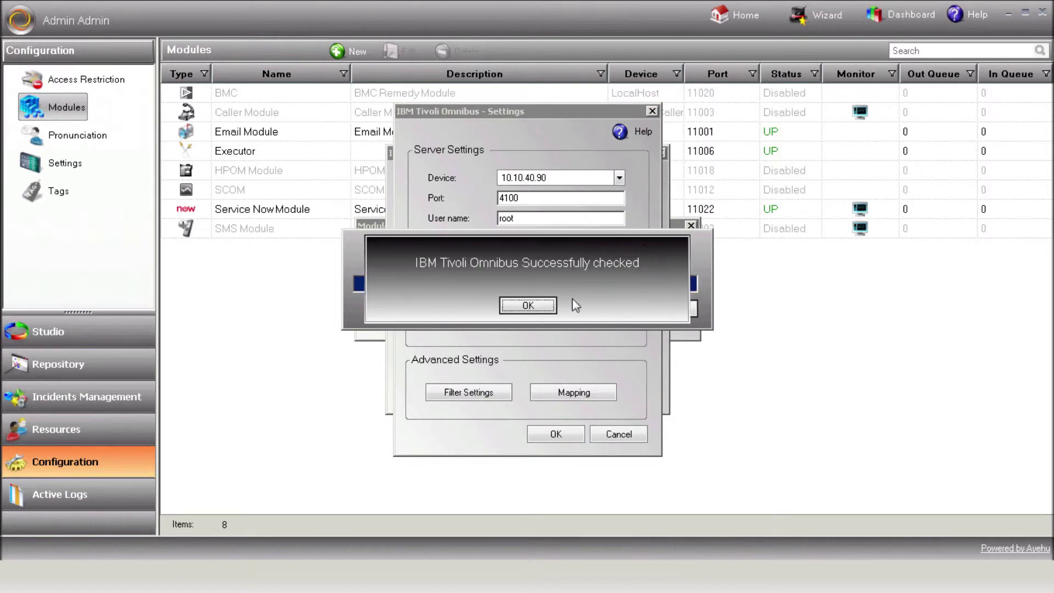
click(537, 303)
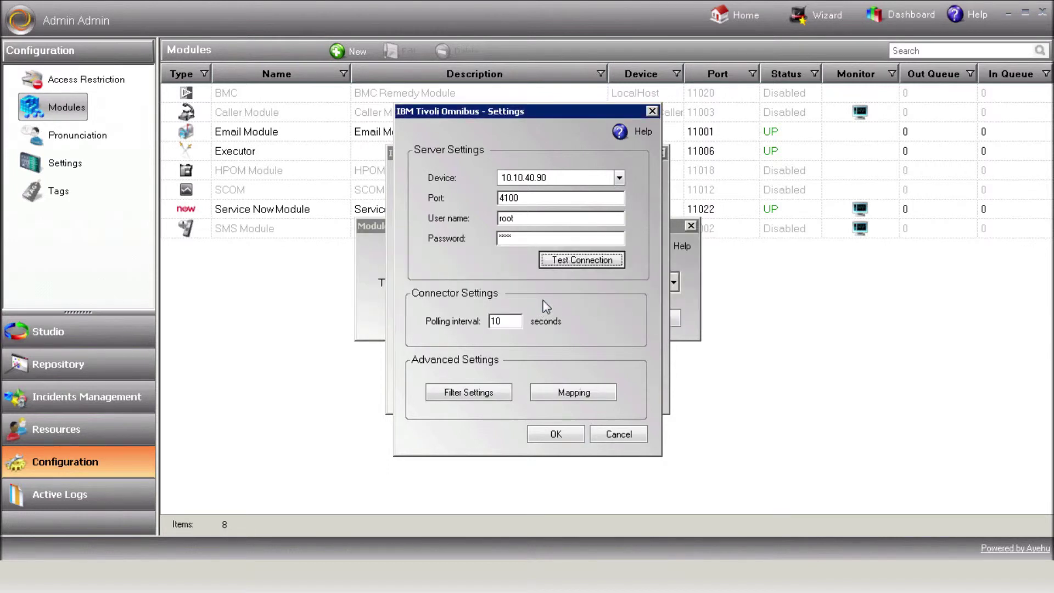
click(475, 395)
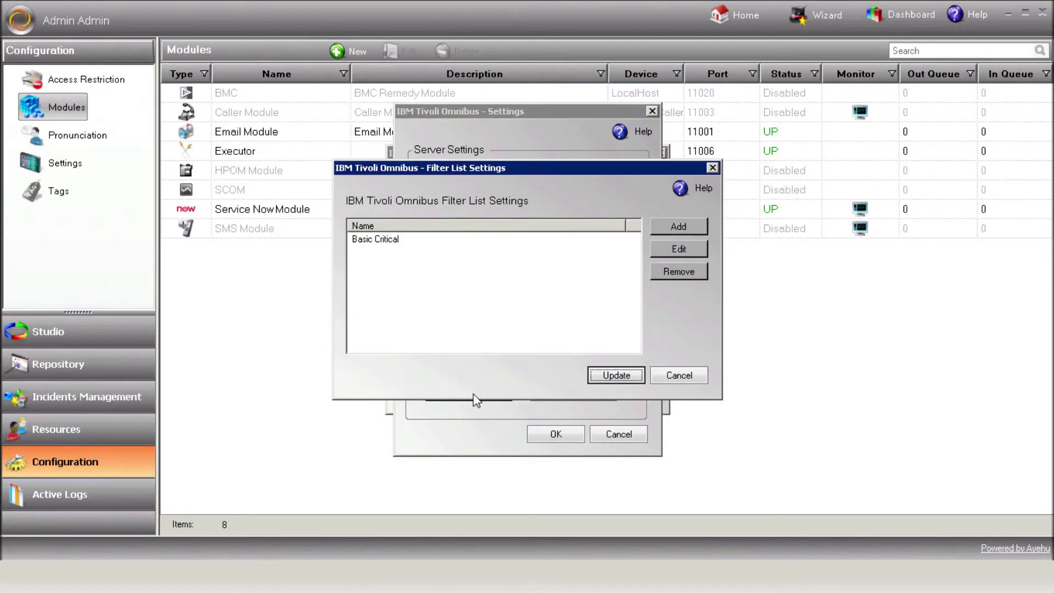
Apply the Basic Critical filter and accept the default field and severity mappings
click(391, 240)
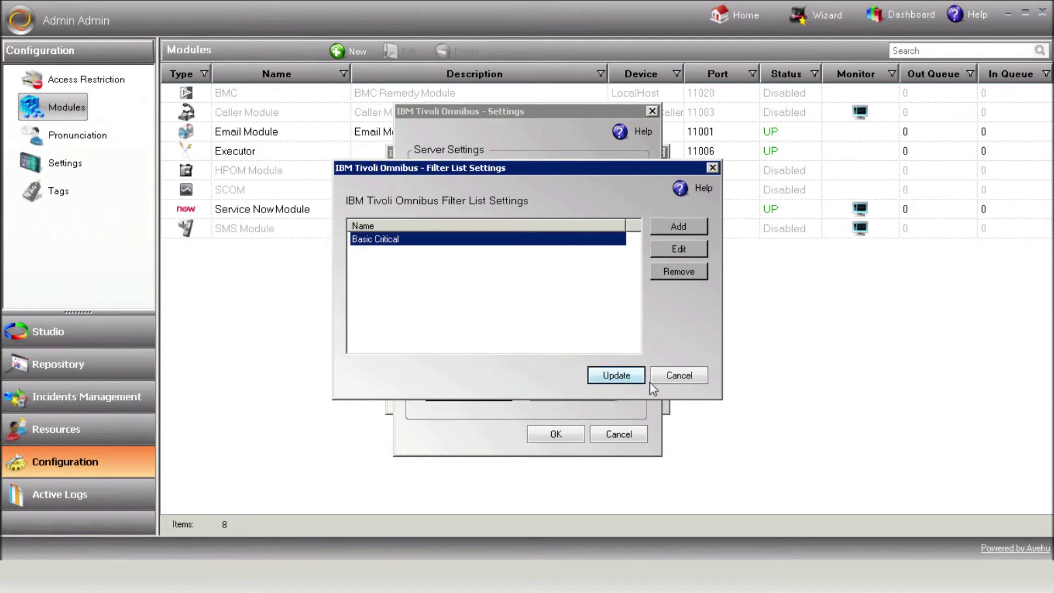
click(669, 377)
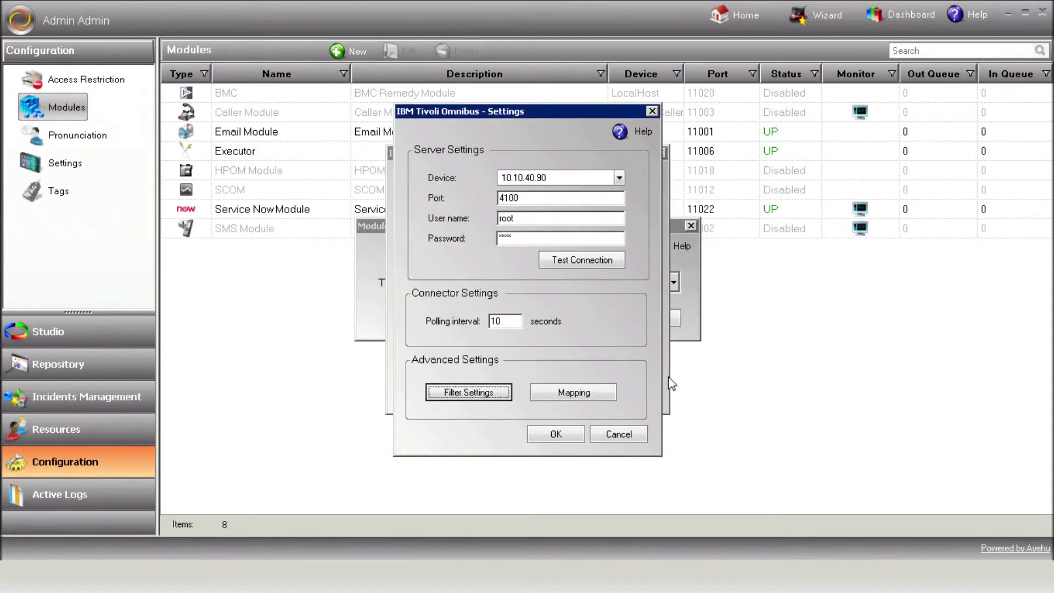
click(576, 393)
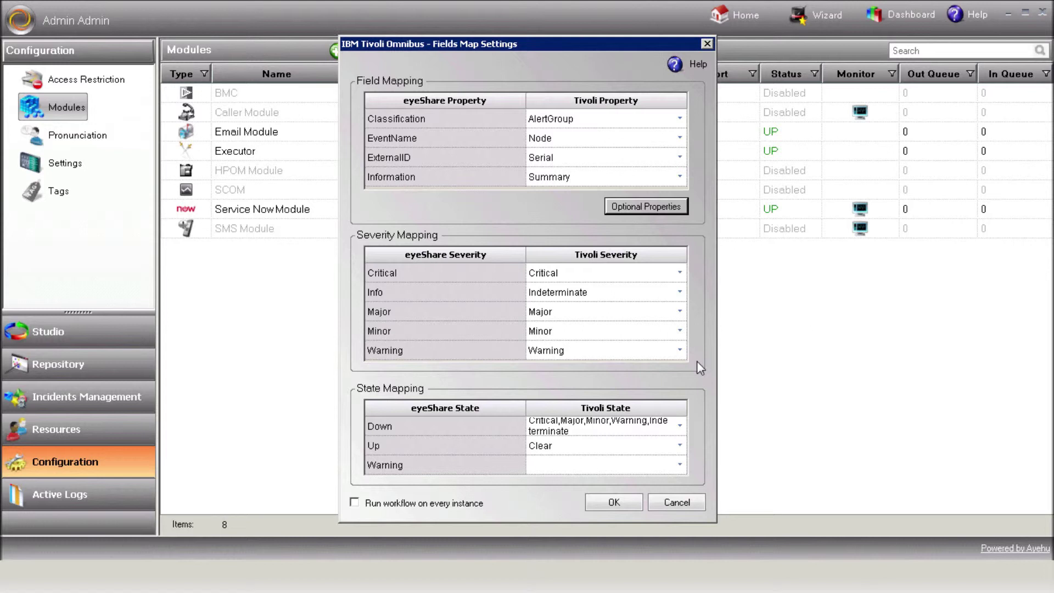
click(620, 501)
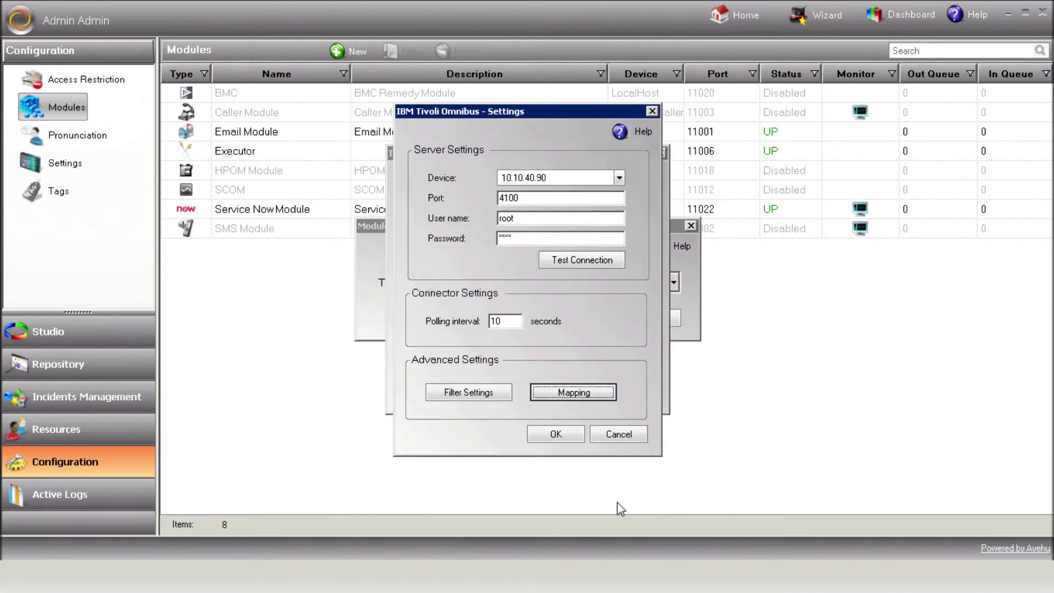
click(556, 437)
Save IBM Tivoli Module and open the IBM Tivoli OMNIbus workflow with Tivoli activities shown
click(556, 393)
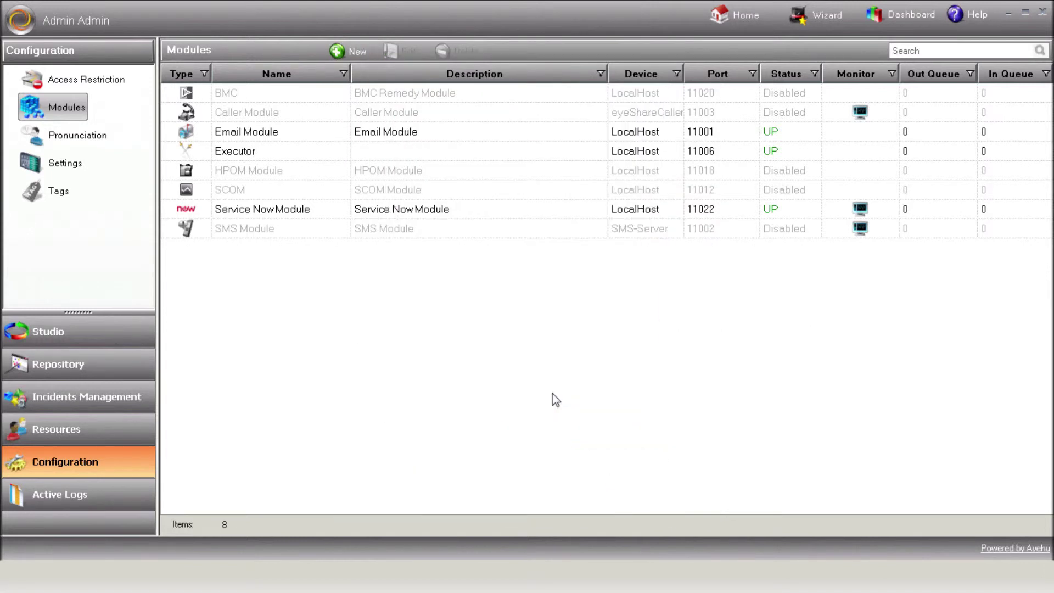
click(552, 189)
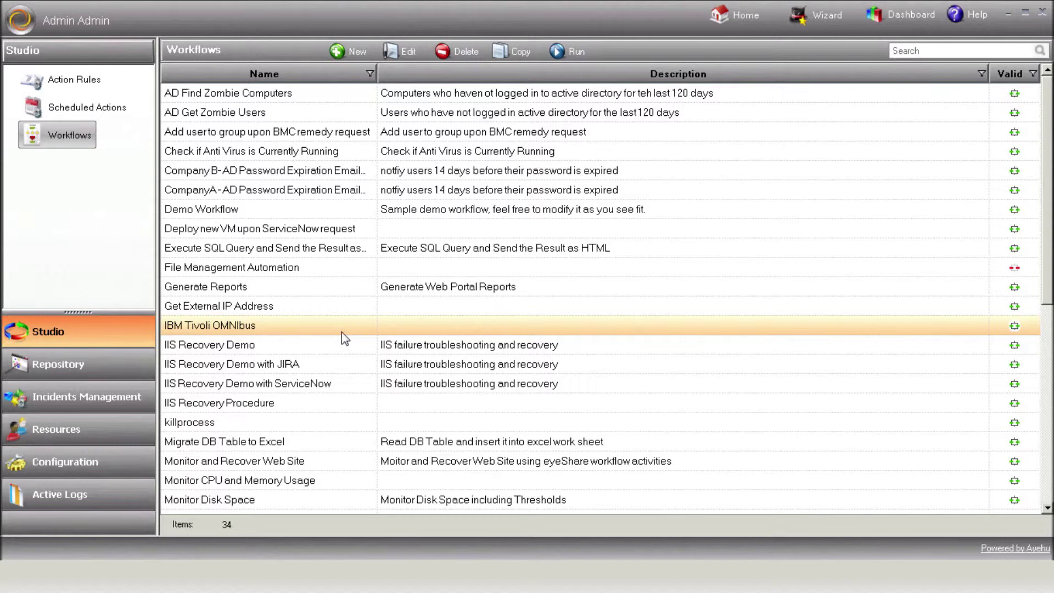
double_click(446, 331)
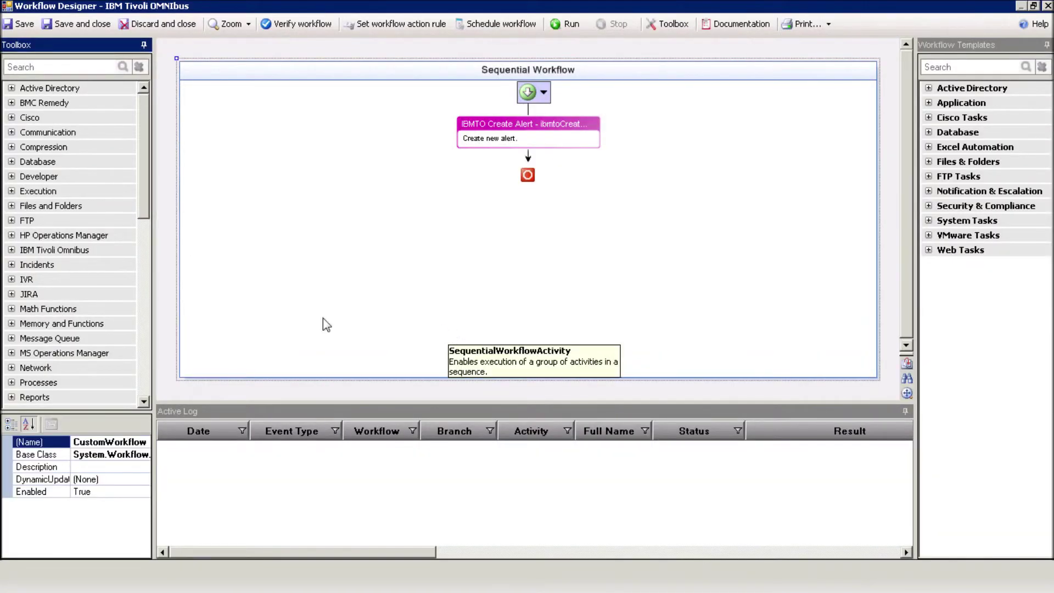
click(12, 251)
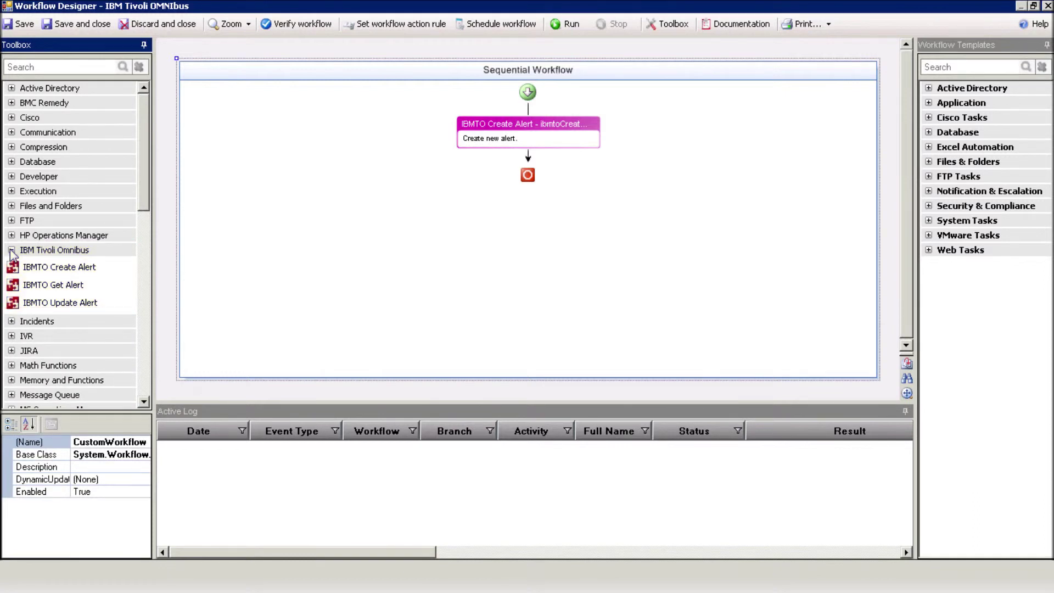
Accept the Create Alert step's Critical Exchange-SRV properties and run the workflow
double_click(574, 133)
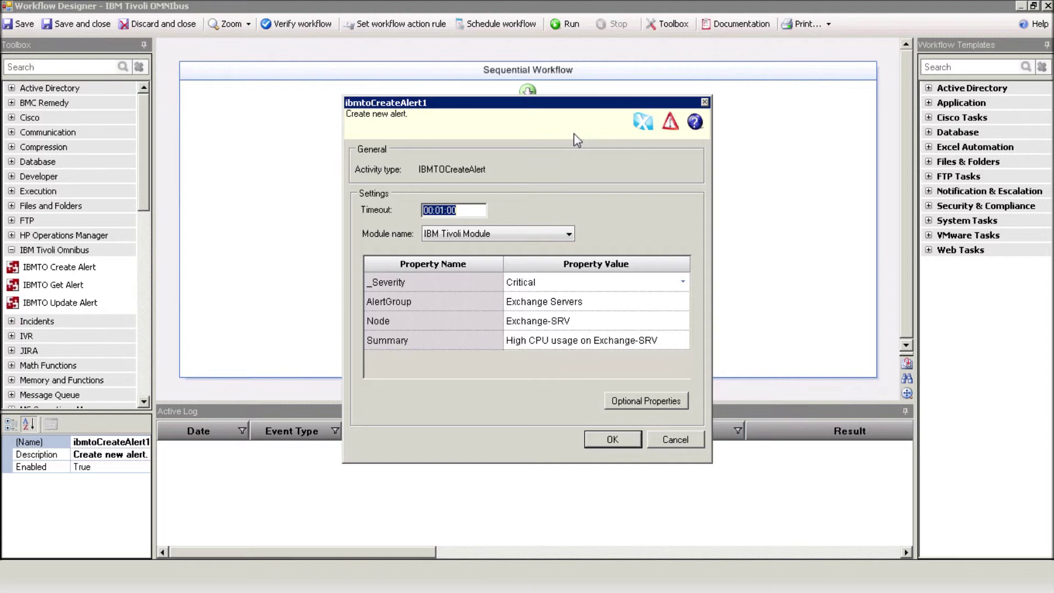
click(610, 440)
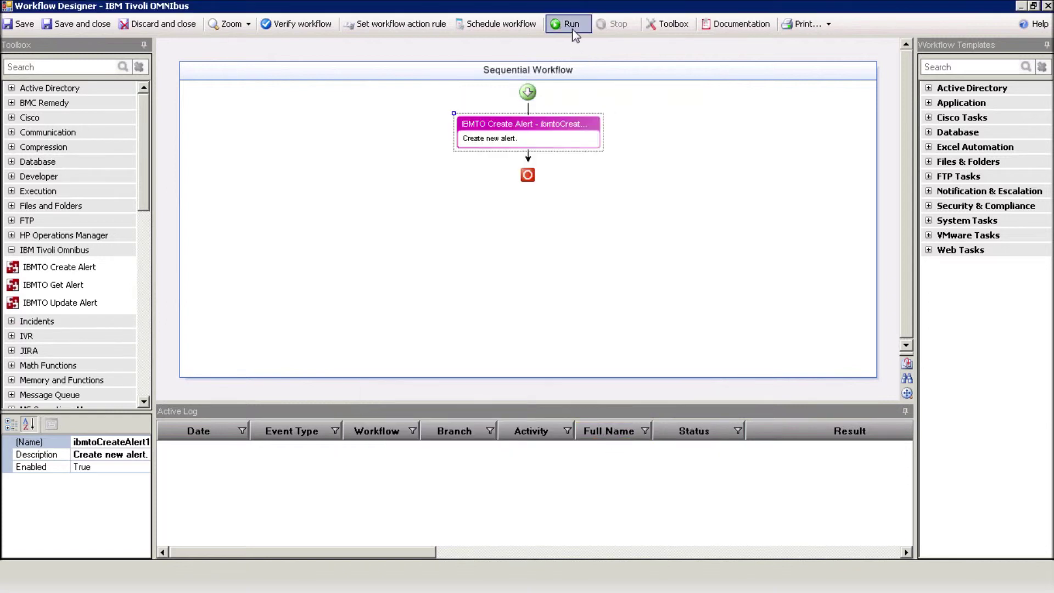
click(573, 29)
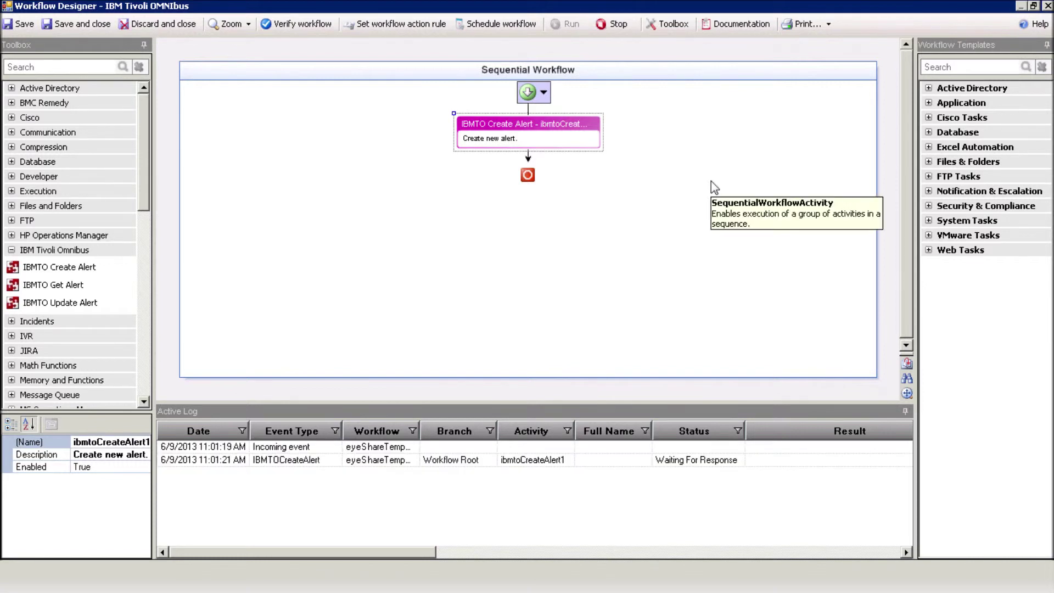
Check in the log that the Create Alert run finished with alert serial 2210
click(541, 463)
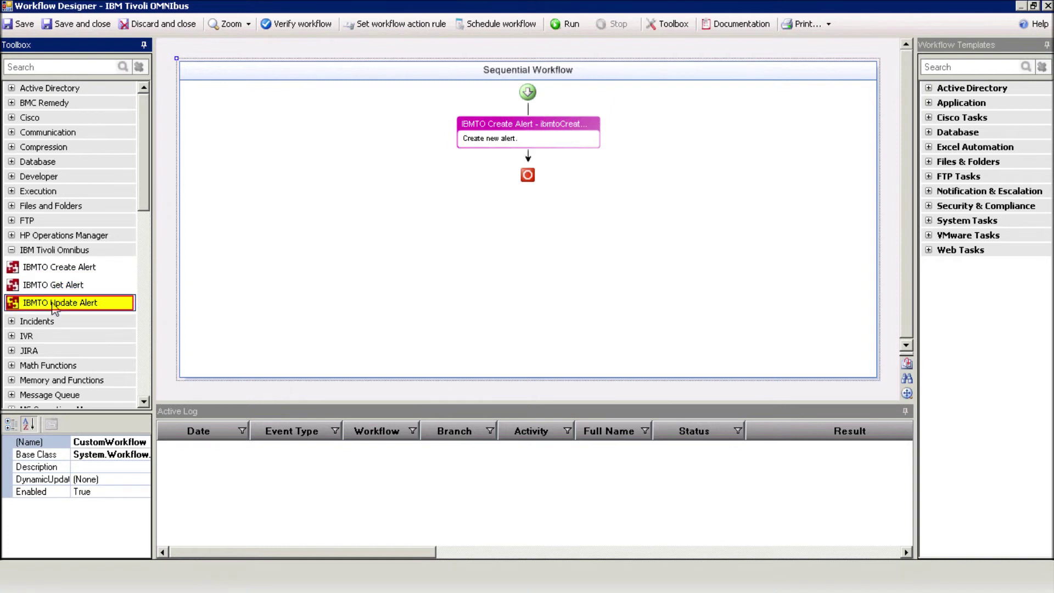
Add an IBMTO Update Alert step after Create Alert and disable Create Alert
drag(55, 307, 524, 156)
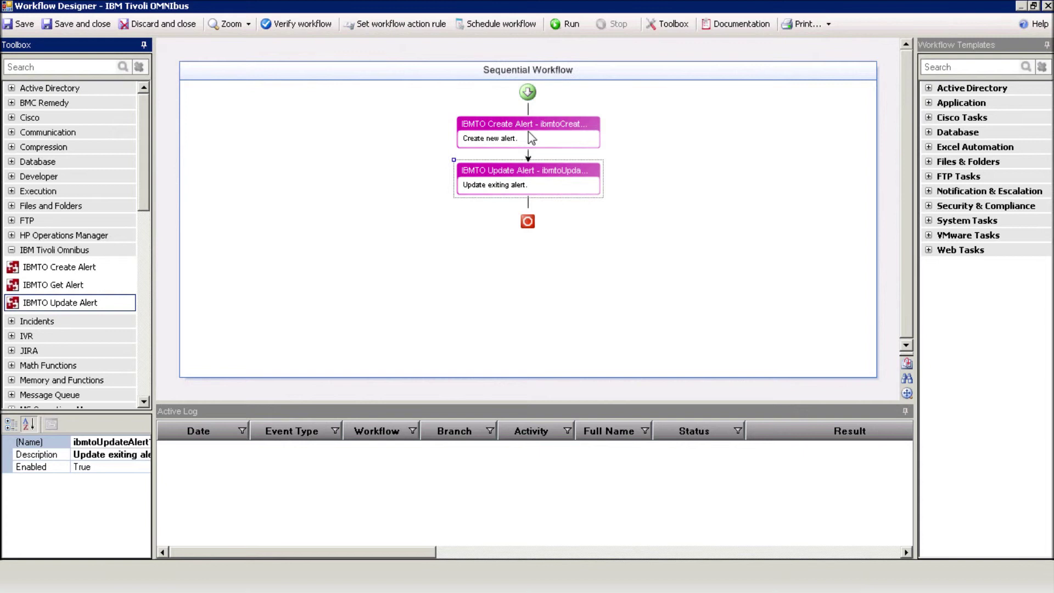
right_click(528, 131)
click(574, 227)
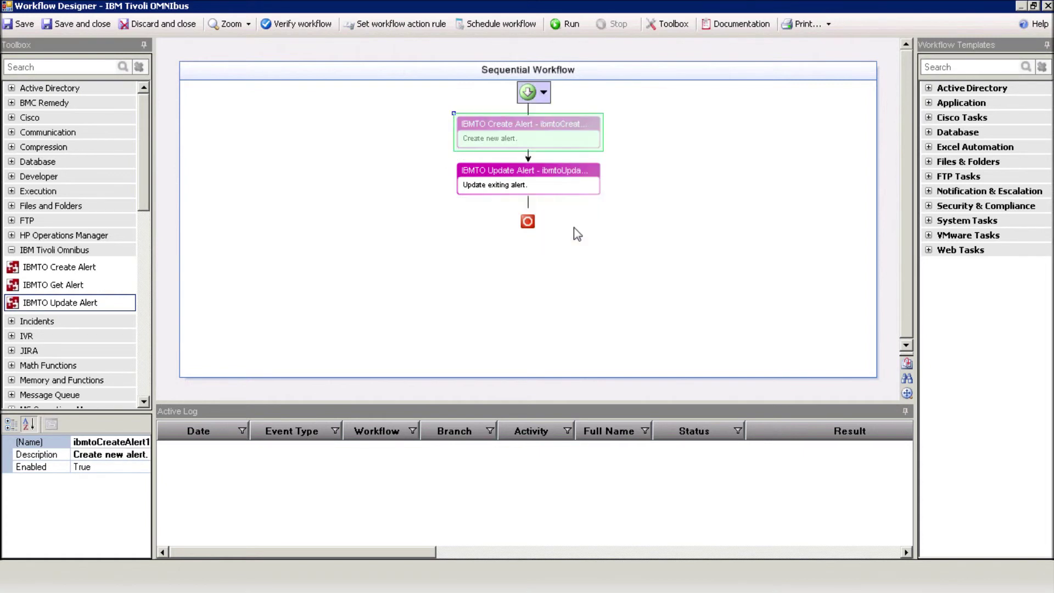
Set the Update Alert step to Serial 2210 with optional _Severity set to Clear
double_click(529, 178)
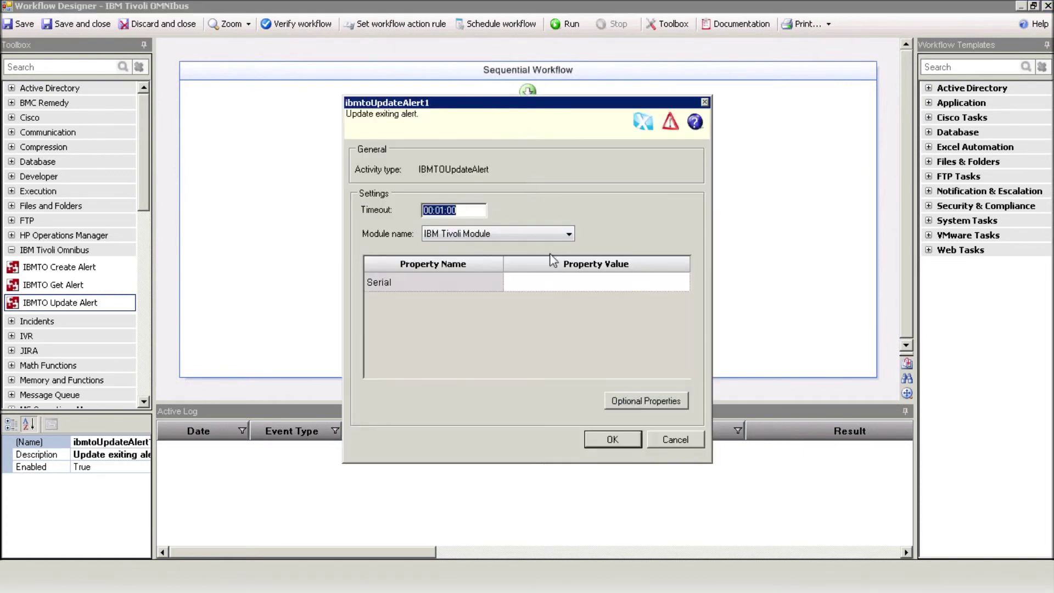
click(542, 285)
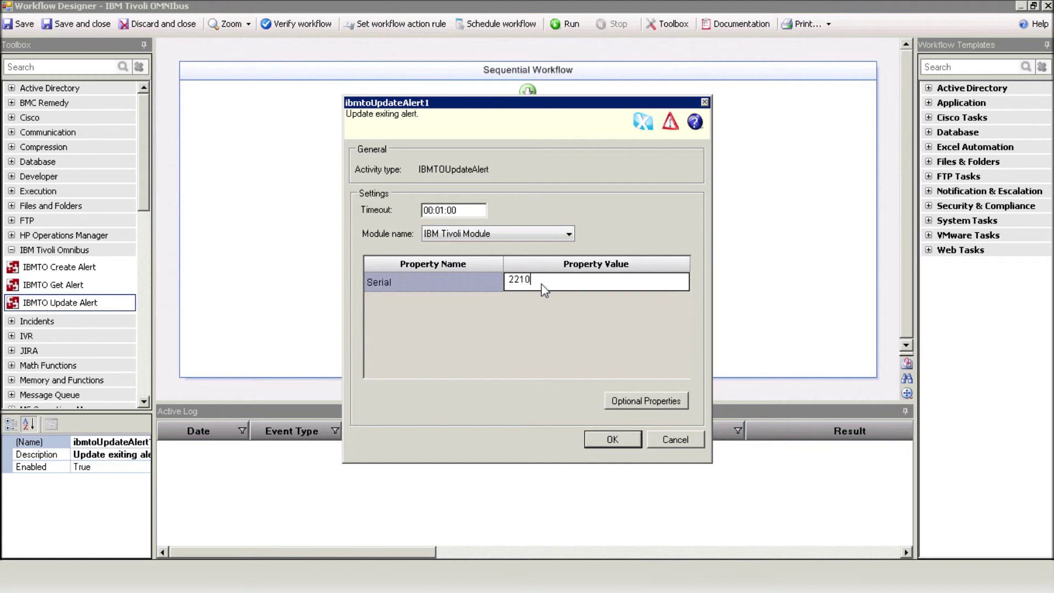
click(640, 402)
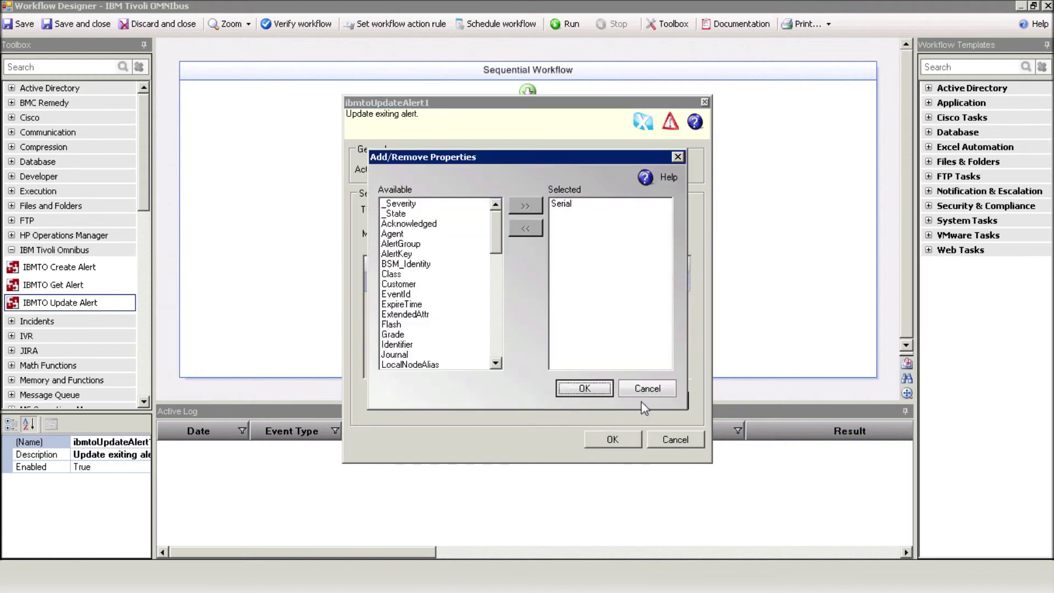
click(402, 203)
click(525, 206)
click(584, 389)
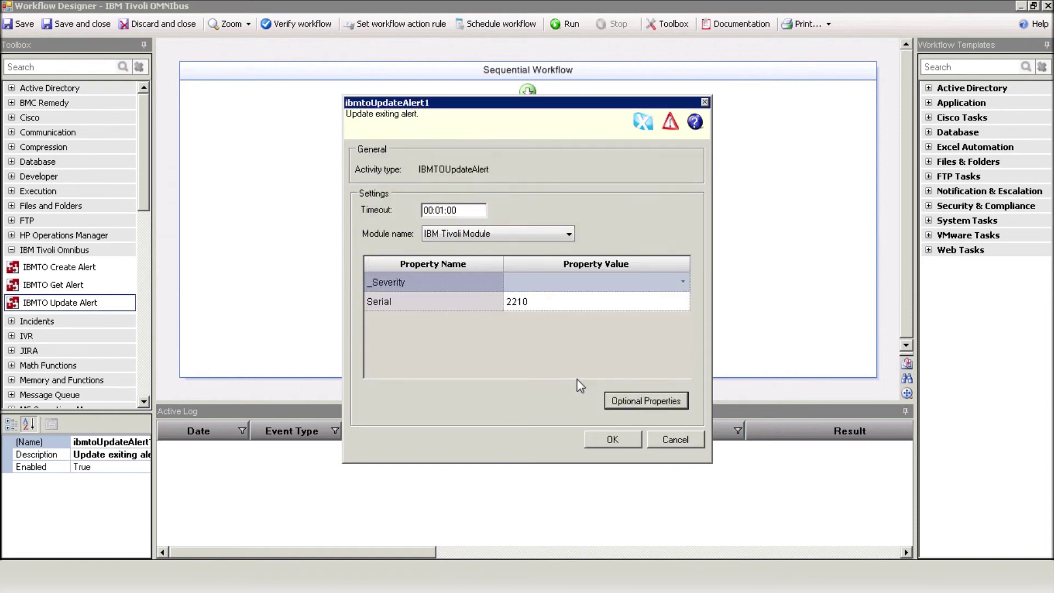
click(682, 282)
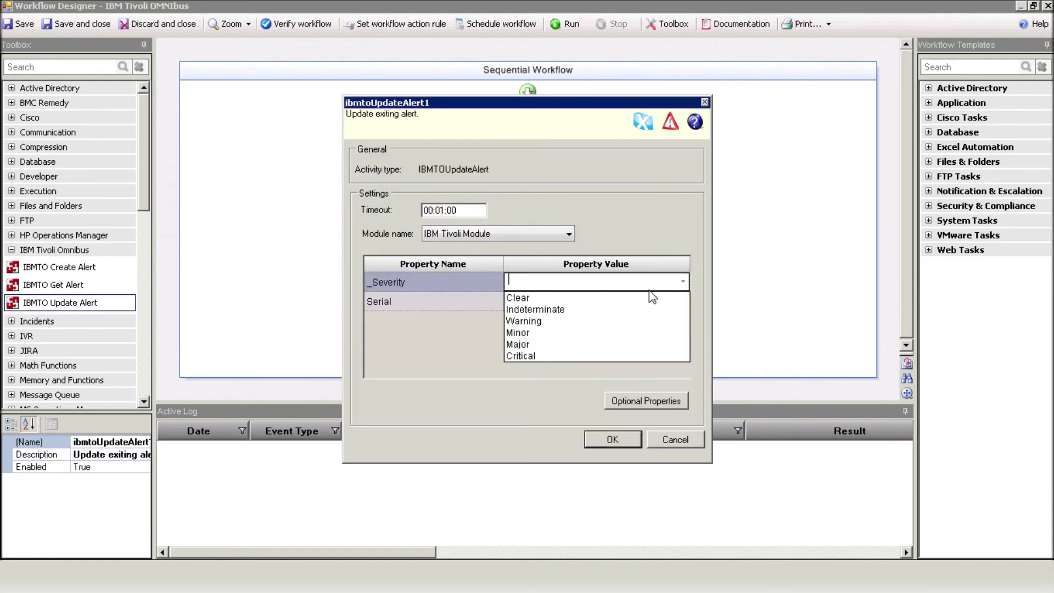
click(641, 300)
click(613, 440)
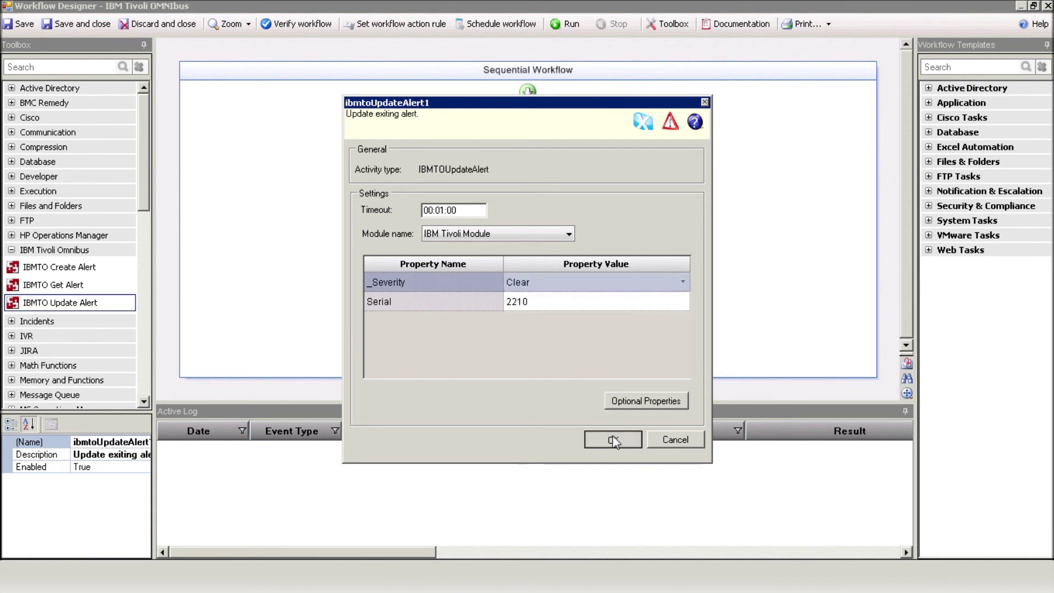
Run the updated workflow to clear alert 2210 on Exchange-SRV
click(571, 24)
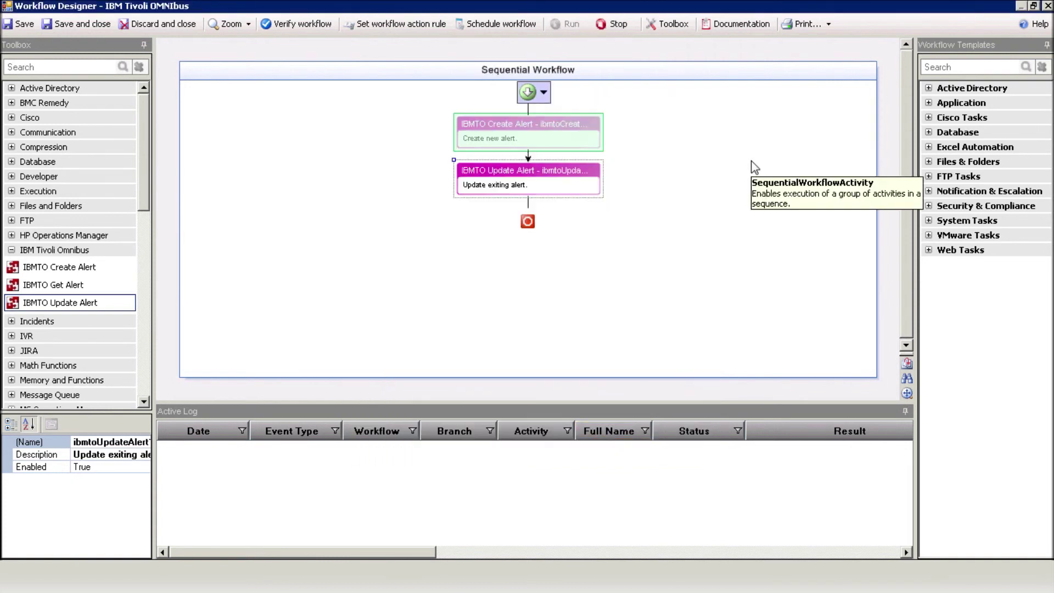